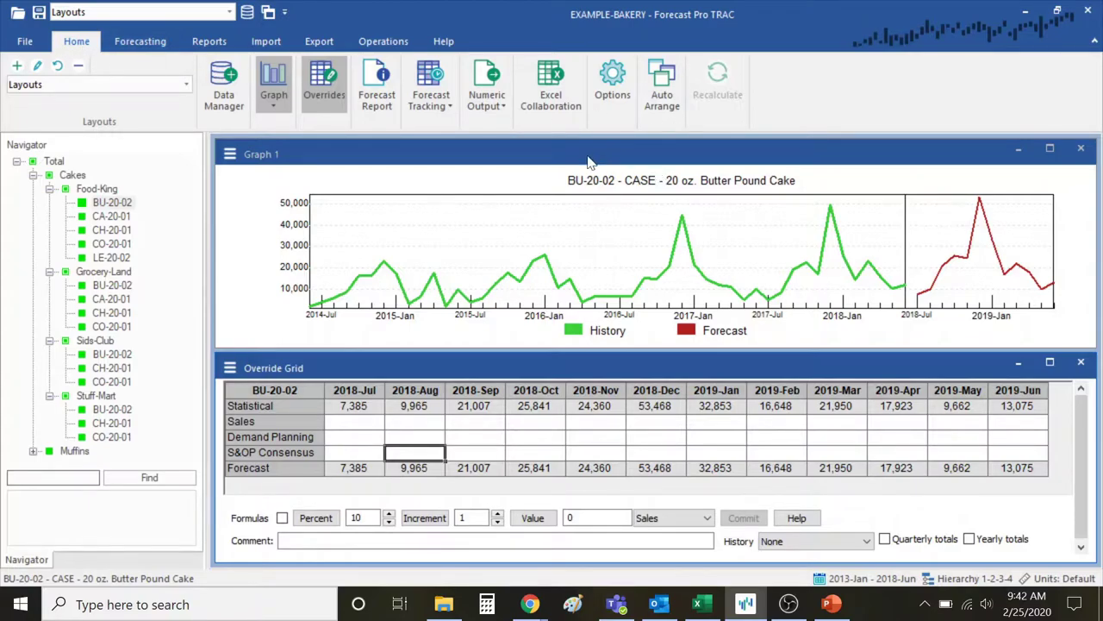
Set the collaboration export to the In Place.xlsx template at SKU hierarchy level.
{"action": "left_click", "coordinate": [561, 114]}
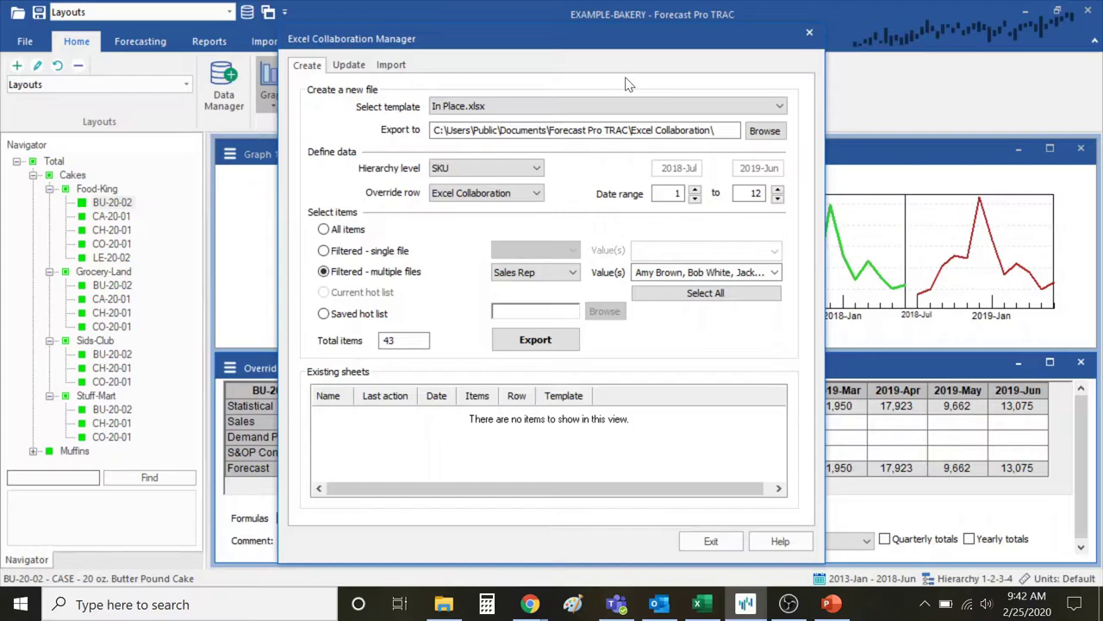
{"action": "left_click", "coordinate": [619, 104]}
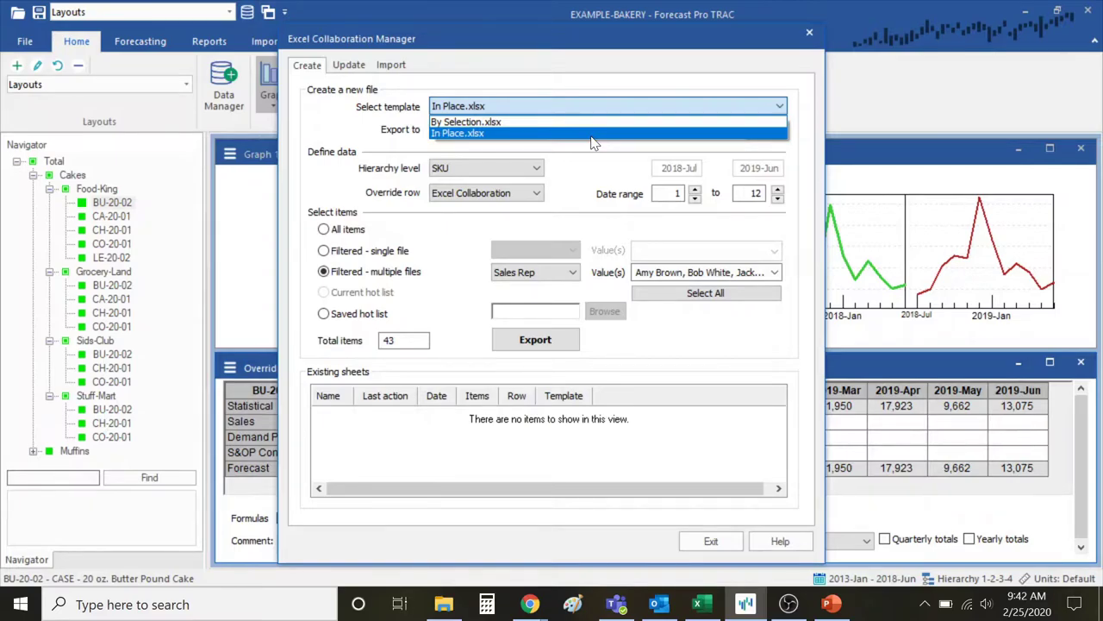
{"action": "left_click", "coordinate": [592, 136]}
{"action": "left_click", "coordinate": [520, 170]}
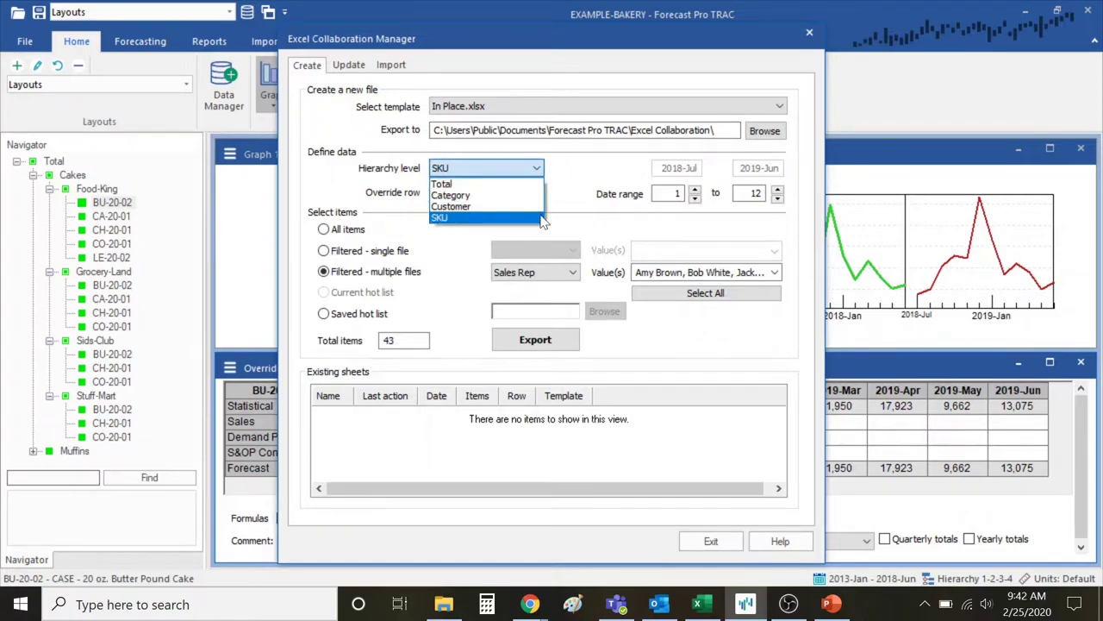
{"action": "left_click", "coordinate": [534, 218]}
{"action": "left_click", "coordinate": [507, 195]}
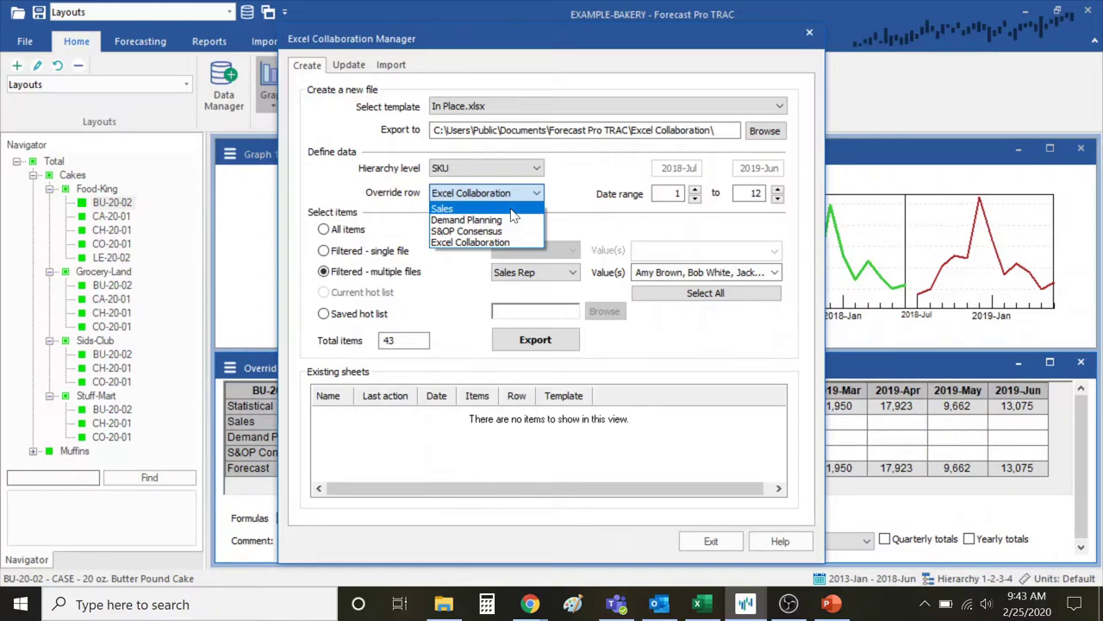
Keep Excel Collaboration as the override row and split files by Sales Rep, including all four reps.
{"action": "left_click", "coordinate": [588, 179]}
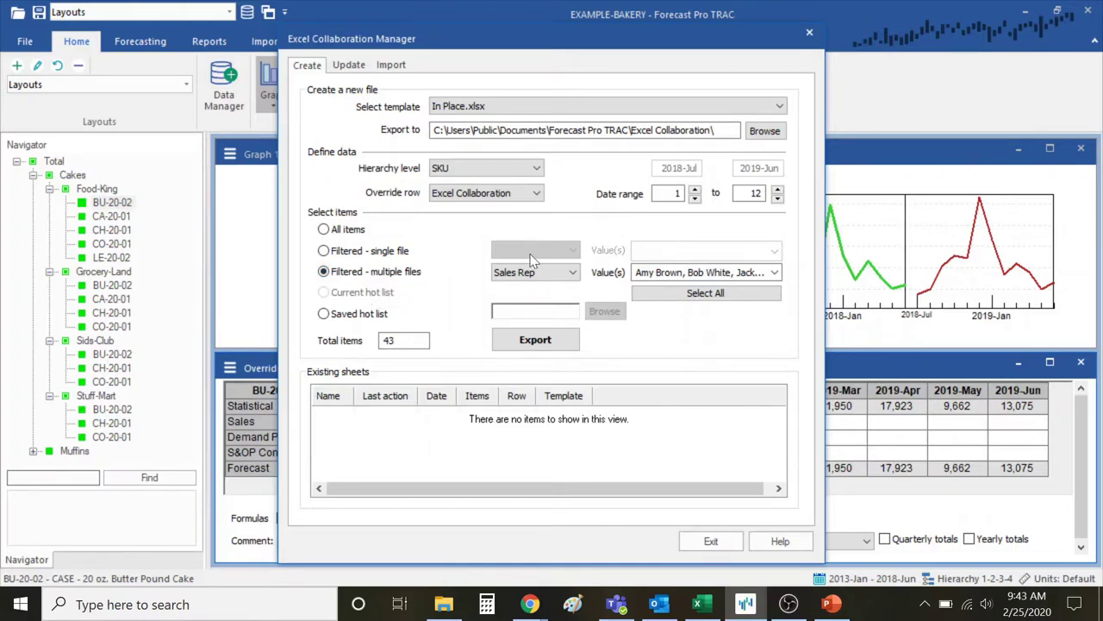
{"action": "left_click", "coordinate": [572, 272]}
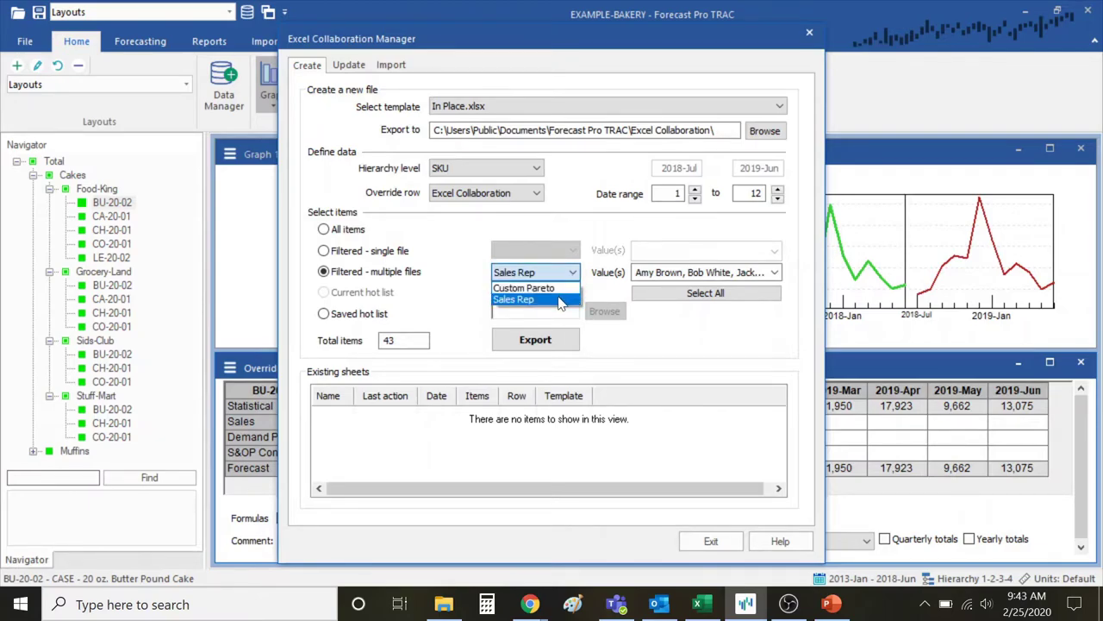
{"action": "left_click", "coordinate": [675, 275]}
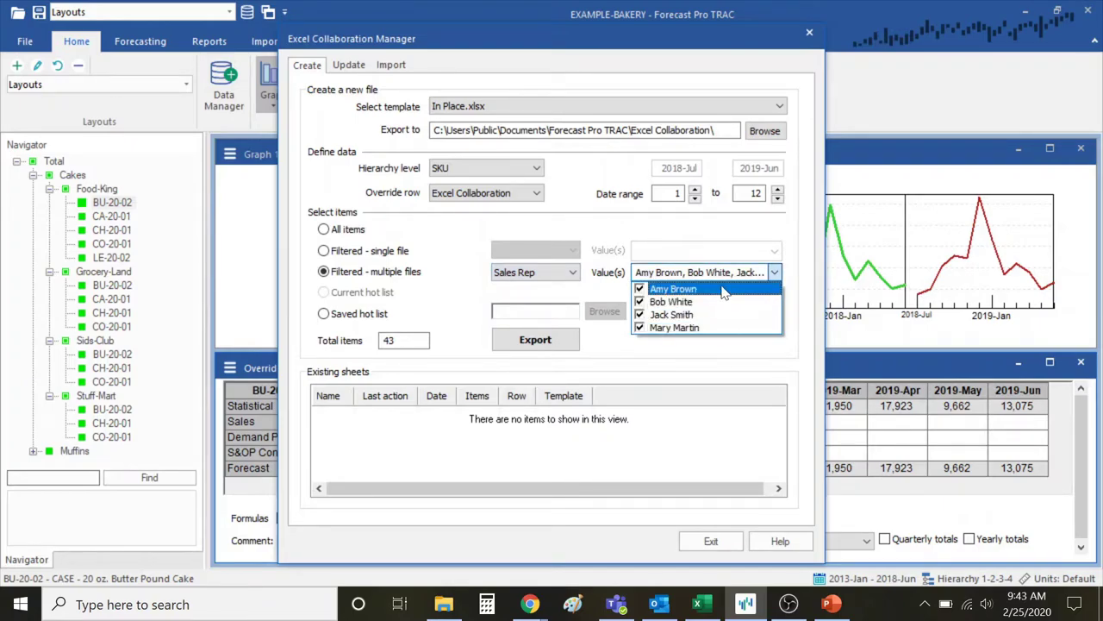
{"action": "left_click", "coordinate": [702, 363]}
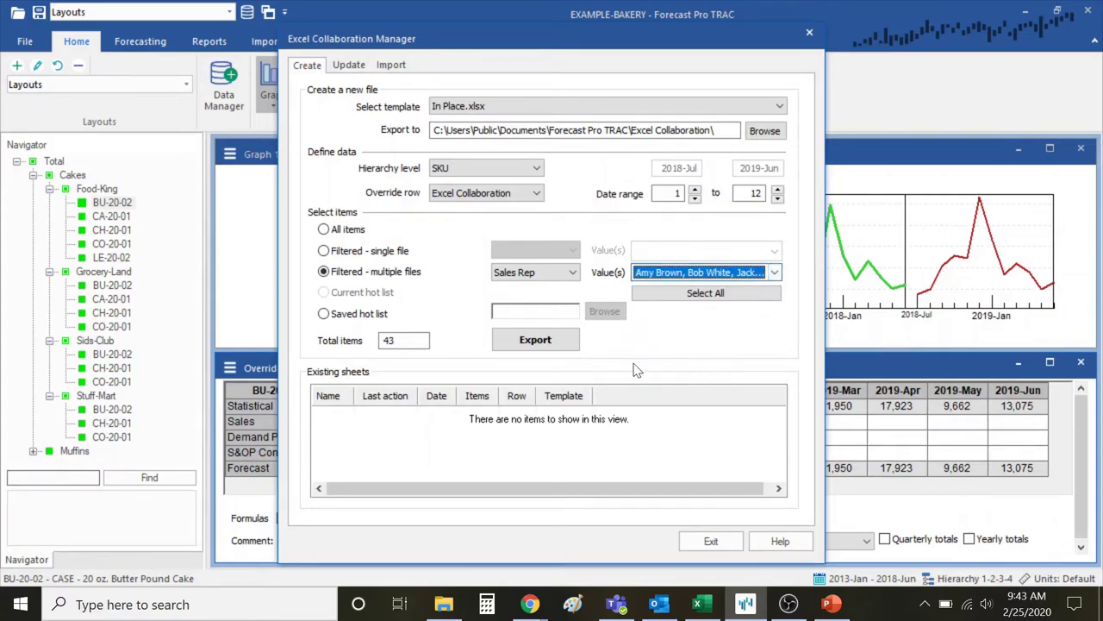
Export and overwrite the four rep sheets, then bring up the third sheet's context menu.
{"action": "left_click", "coordinate": [535, 346]}
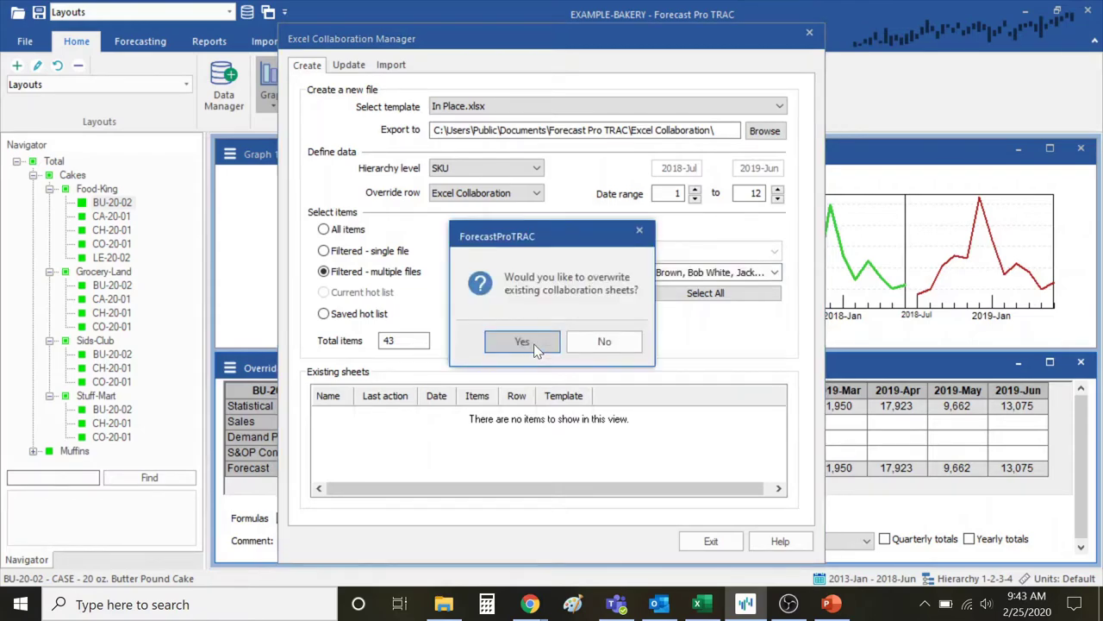
{"action": "left_click", "coordinate": [534, 343]}
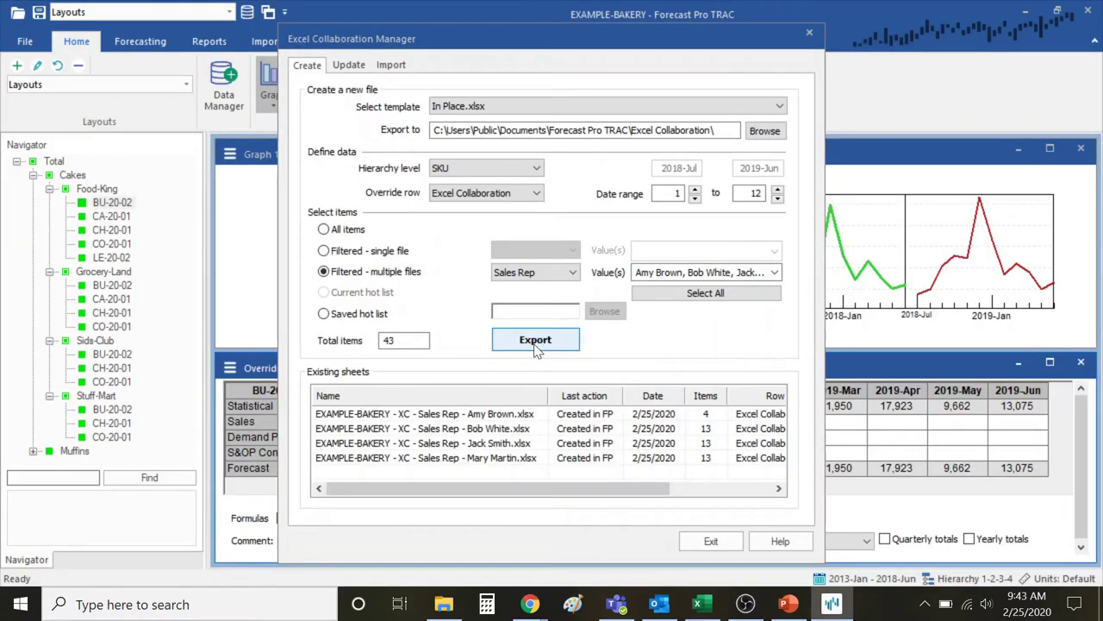
{"action": "left_click", "coordinate": [514, 443]}
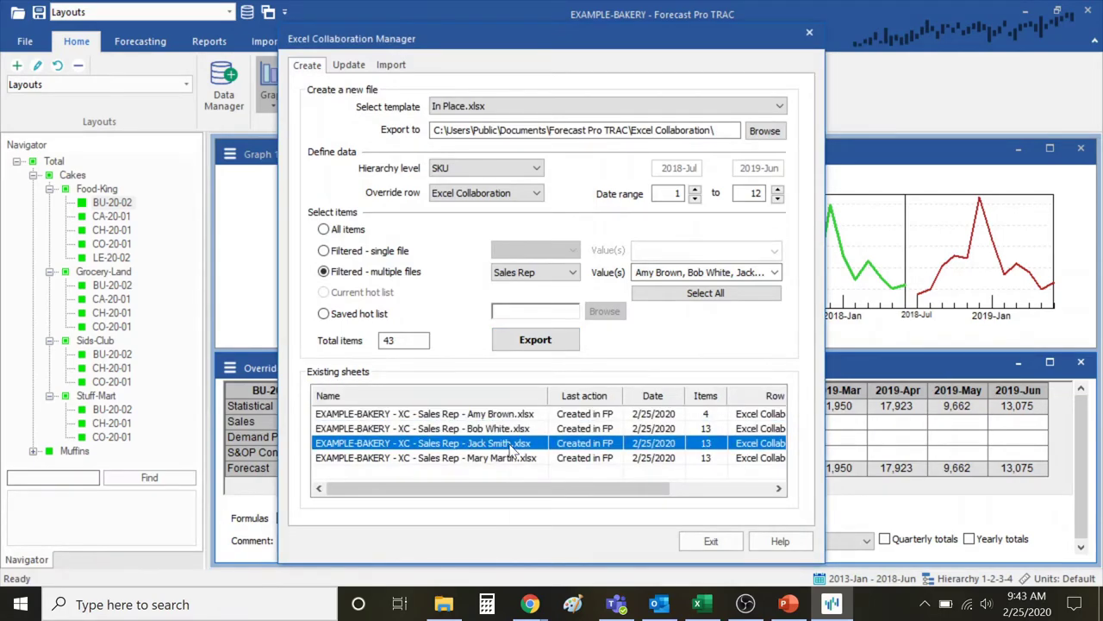
{"action": "right_click", "coordinate": [514, 447]}
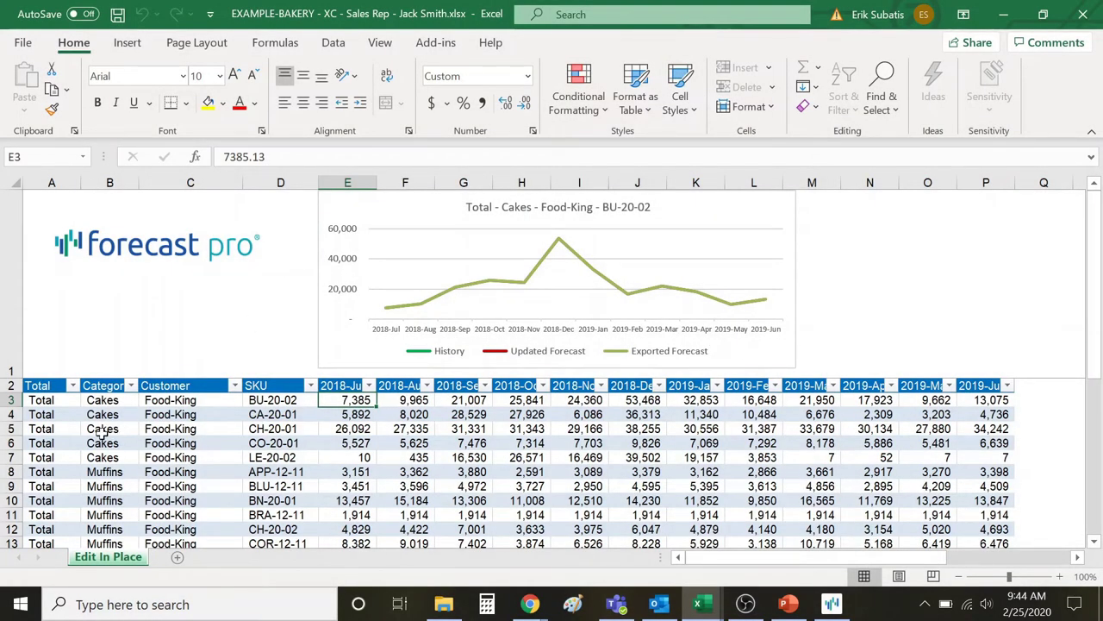
Select forecast rows 3 to 11 and chart CO-20-01 and LE-20-02.
{"action": "left_click_drag", "start_coordinate": [10, 400], "coordinate": [10, 515]}
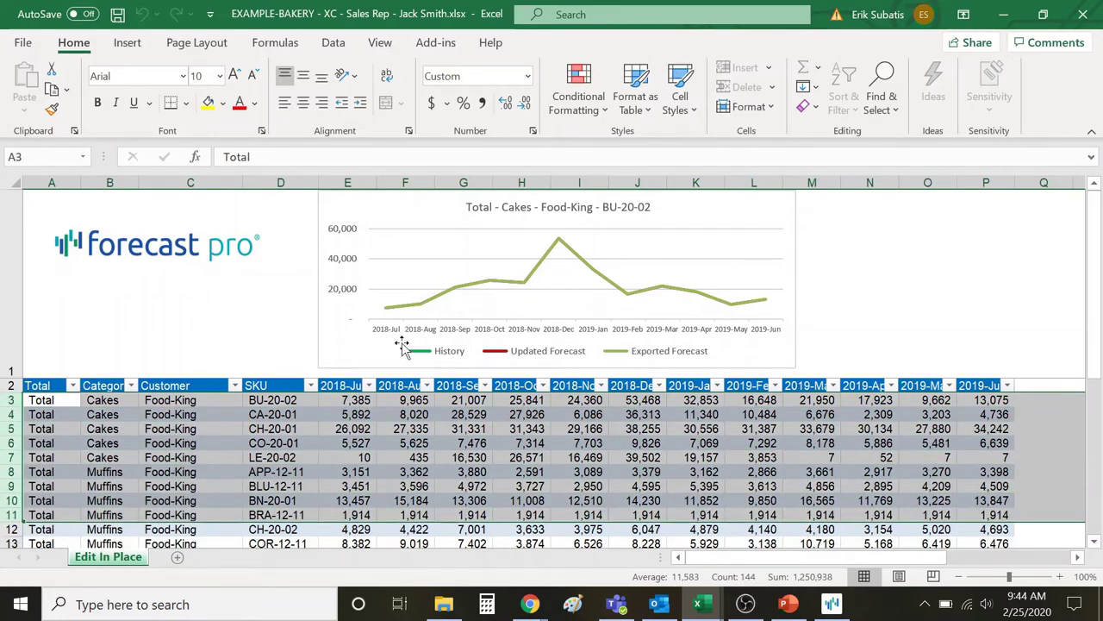
{"action": "left_click", "coordinate": [470, 441]}
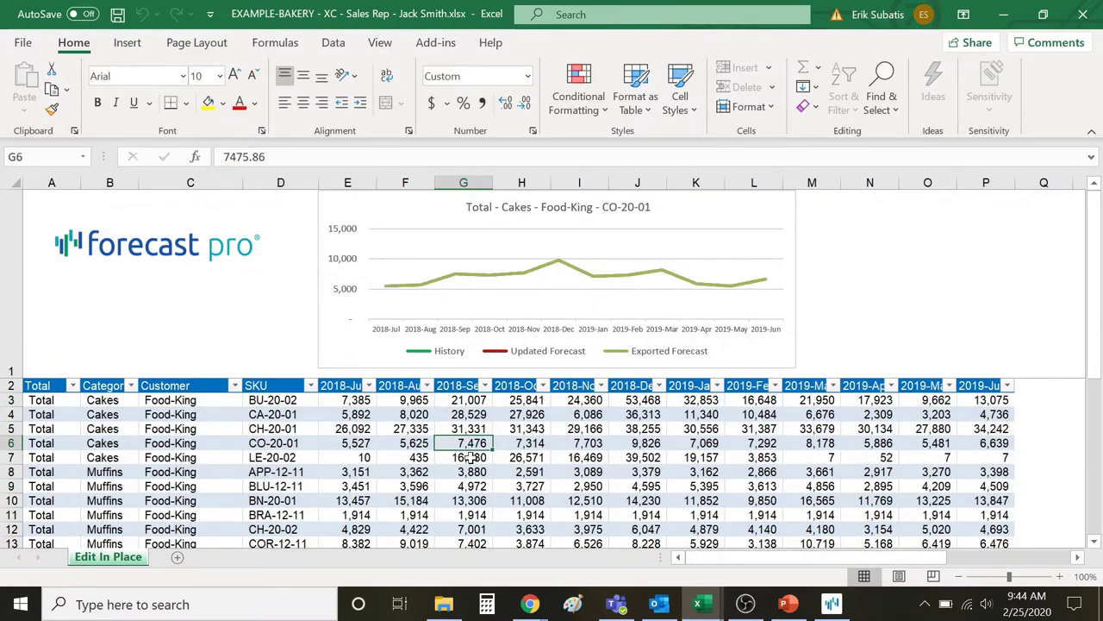
{"action": "left_click", "coordinate": [470, 457]}
Enter APP-12-11 overrides of 5,000 in G8 (2018-Sep) and 2,500 in H8 (2018-Oct).
{"action": "left_click", "coordinate": [472, 472]}
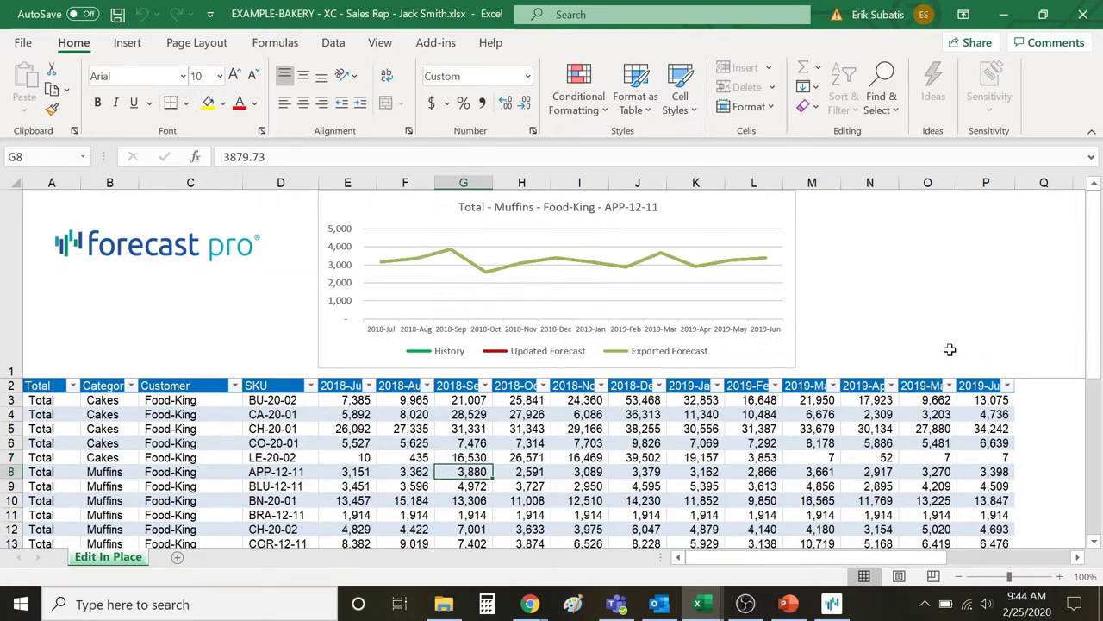
{"action": "type", "text": "5000"}
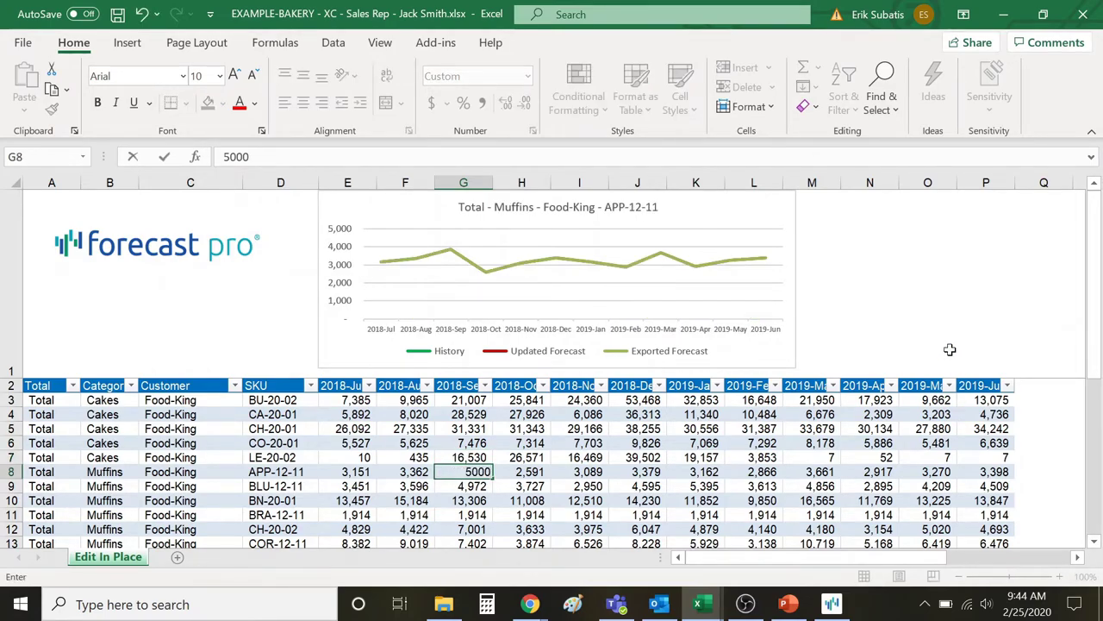
{"action": "key", "text": "Return"}
{"action": "key", "text": "Up"}
{"action": "key", "text": "Right"}
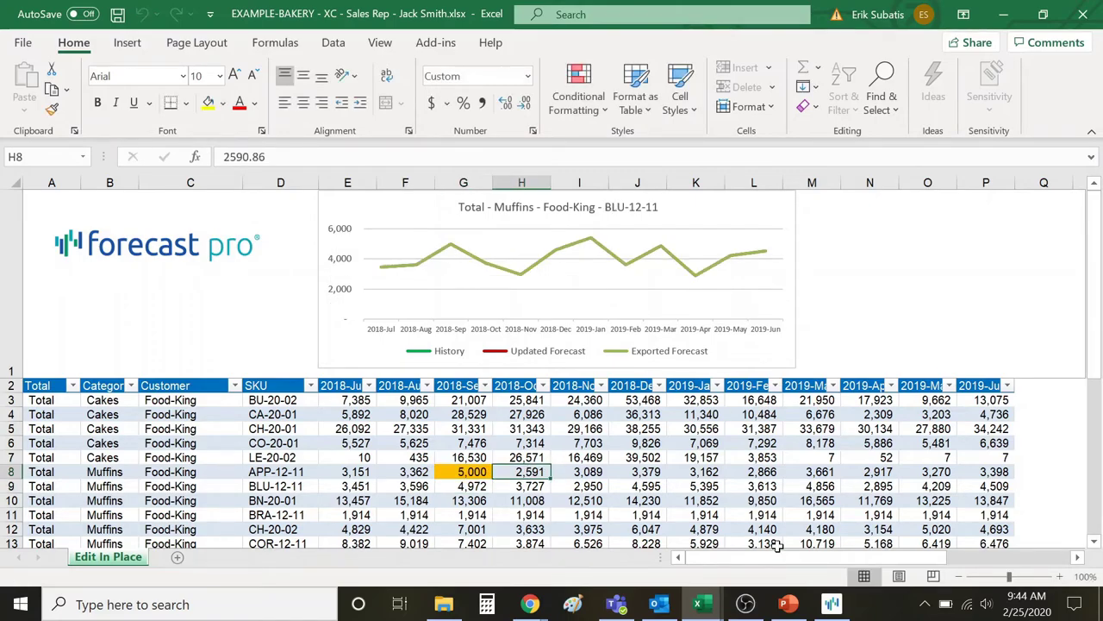
{"action": "type", "text": "2500"}
{"action": "key", "text": "Return"}
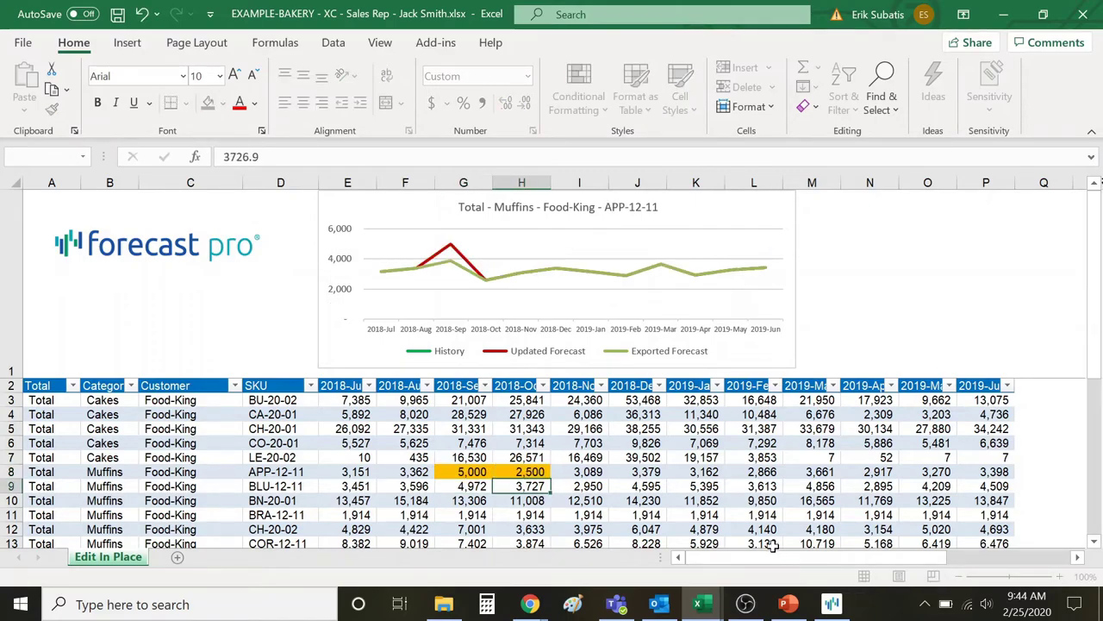
{"action": "left_click", "coordinate": [475, 470]}
{"action": "right_click", "coordinate": [475, 470]}
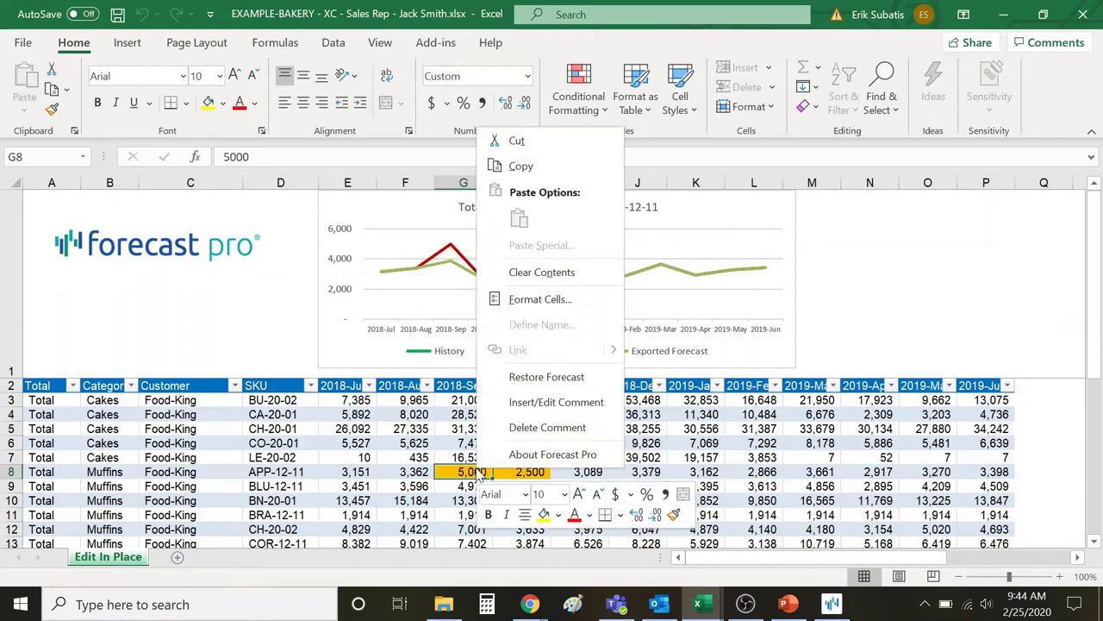
{"action": "left_click", "coordinate": [601, 412]}
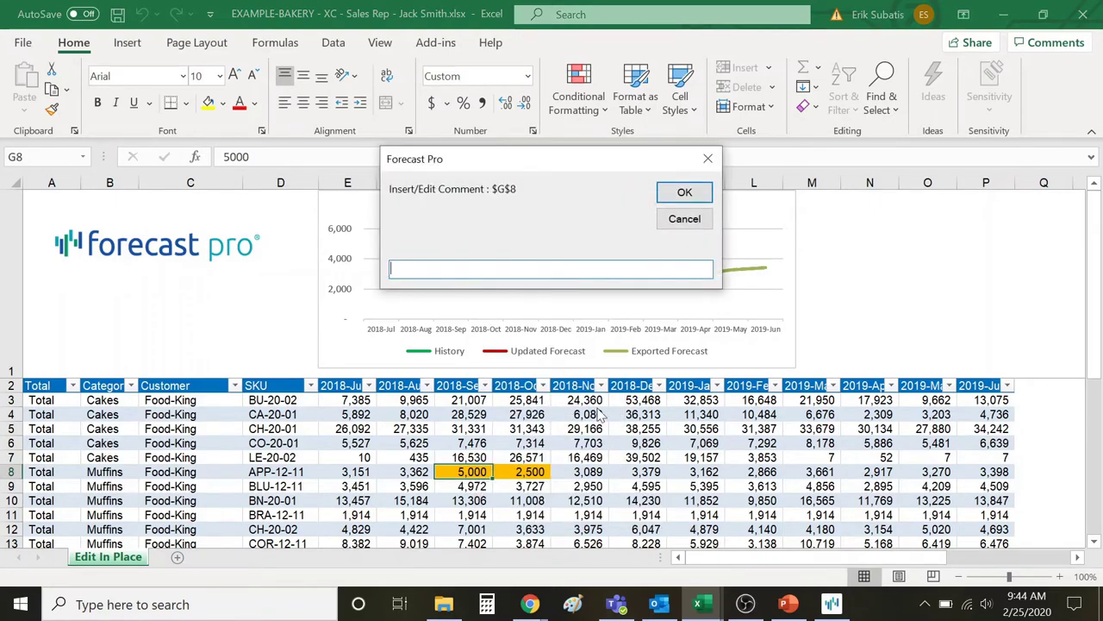
{"action": "type", "text": "Set 5k"}
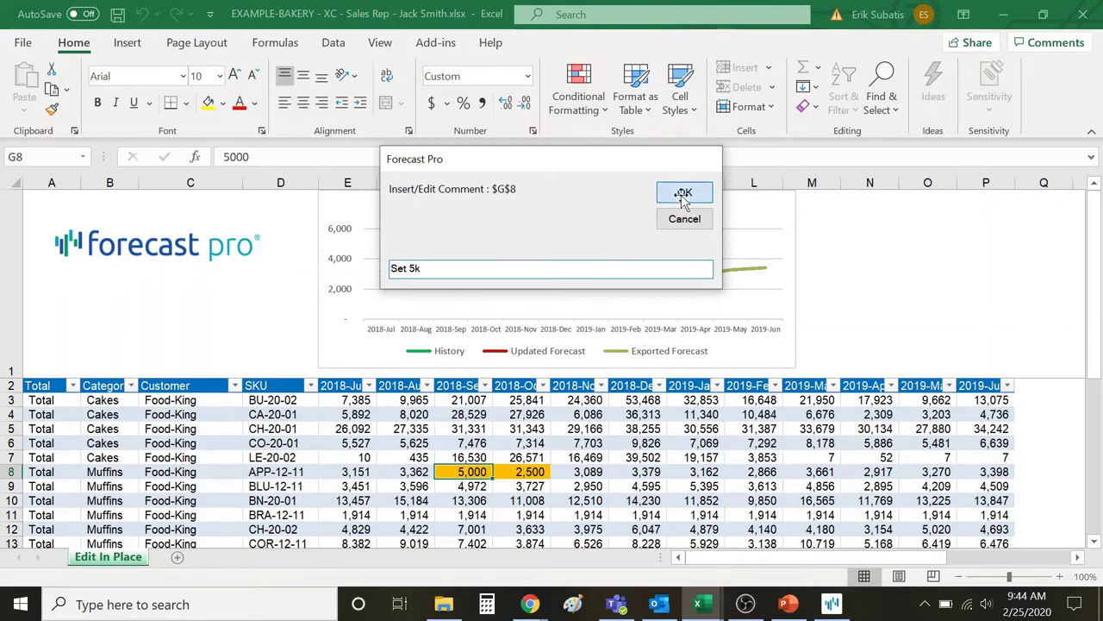
{"action": "left_click", "coordinate": [685, 192]}
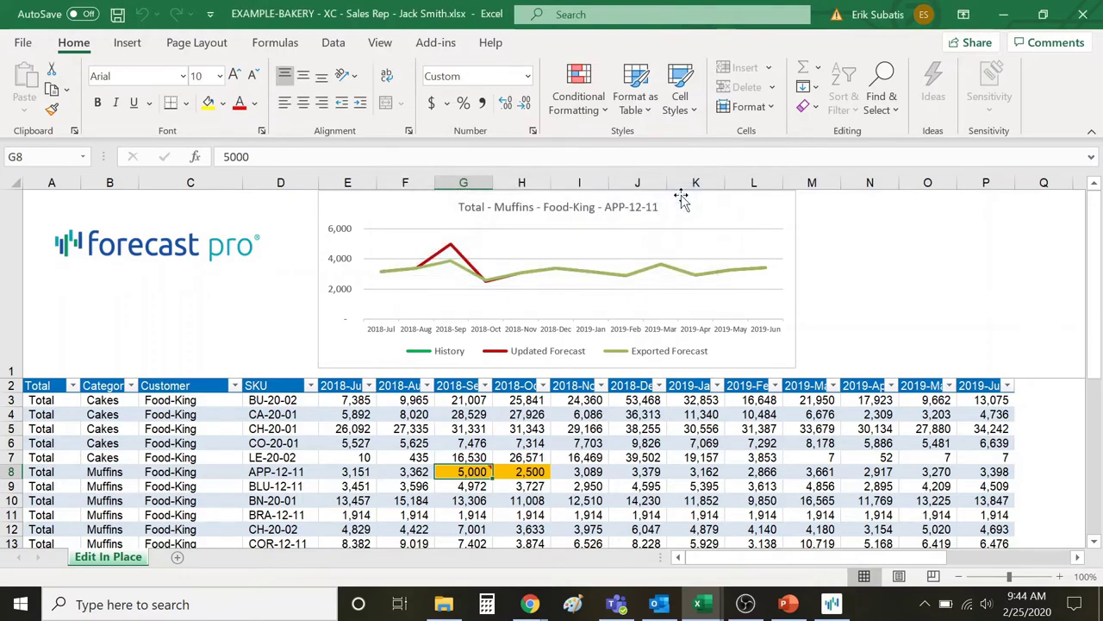
{"action": "left_click", "coordinate": [118, 19]}
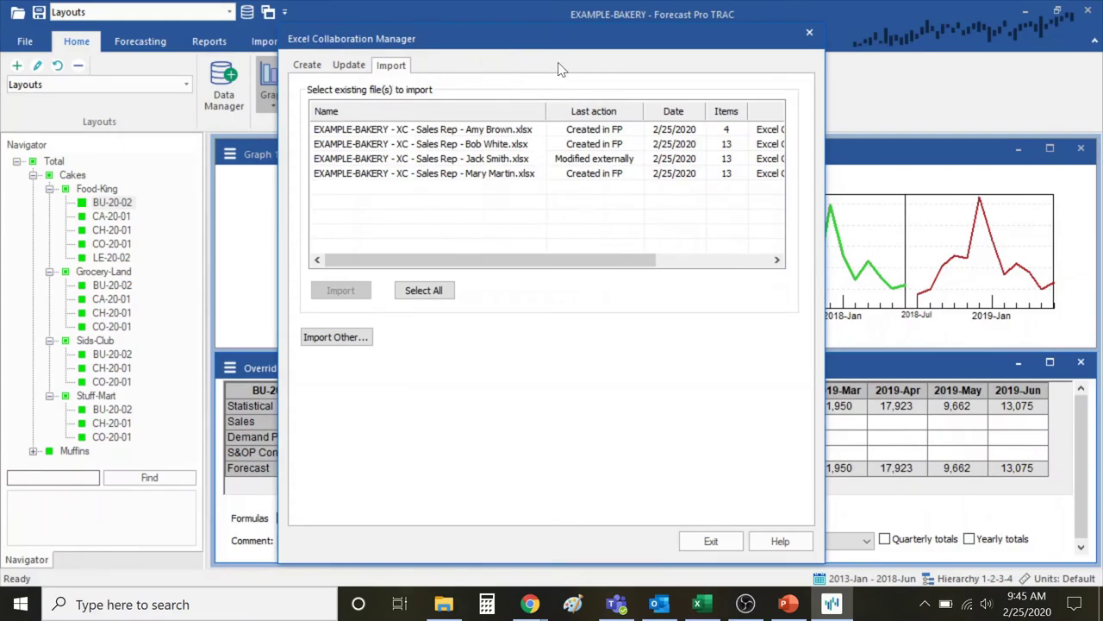
{"action": "left_click", "coordinate": [520, 131]}
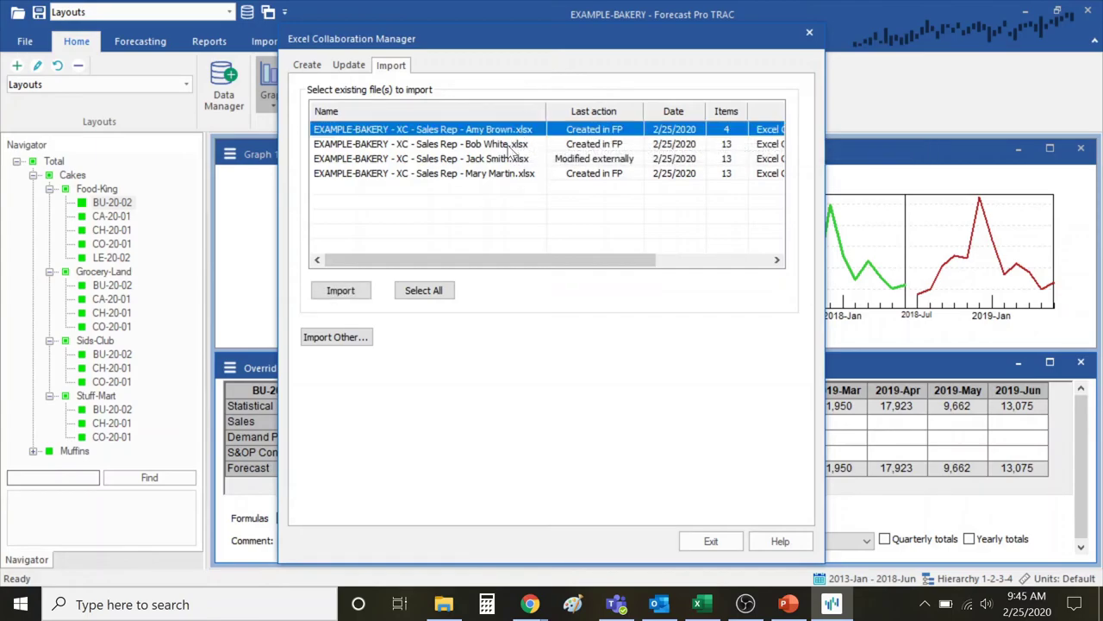
{"action": "left_click", "coordinate": [510, 145]}
{"action": "left_click", "coordinate": [507, 161]}
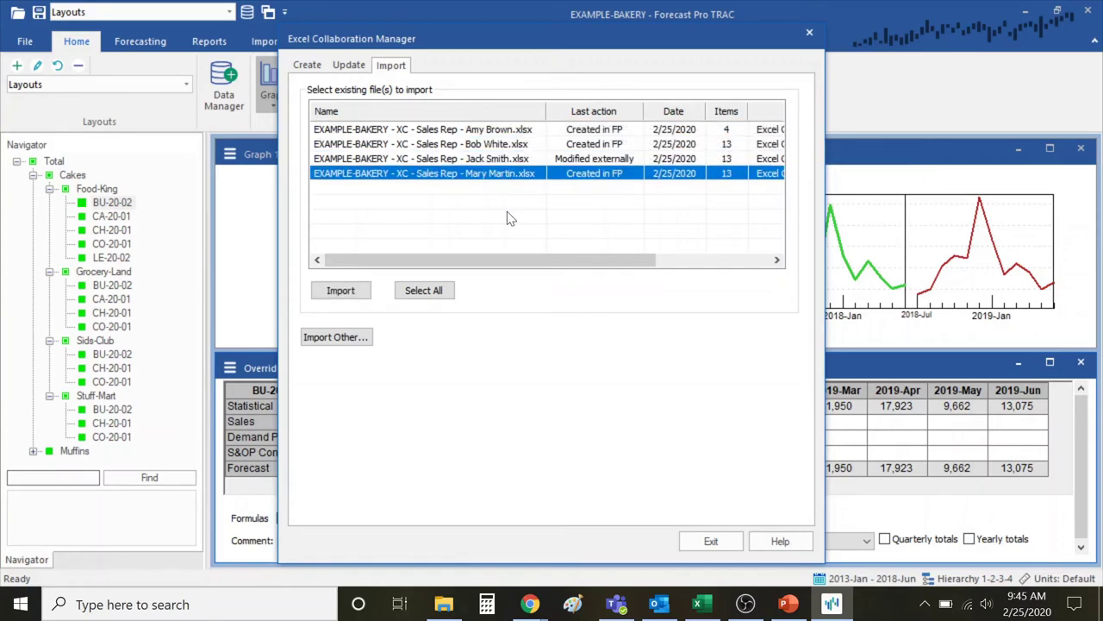
{"action": "left_click", "coordinate": [437, 301]}
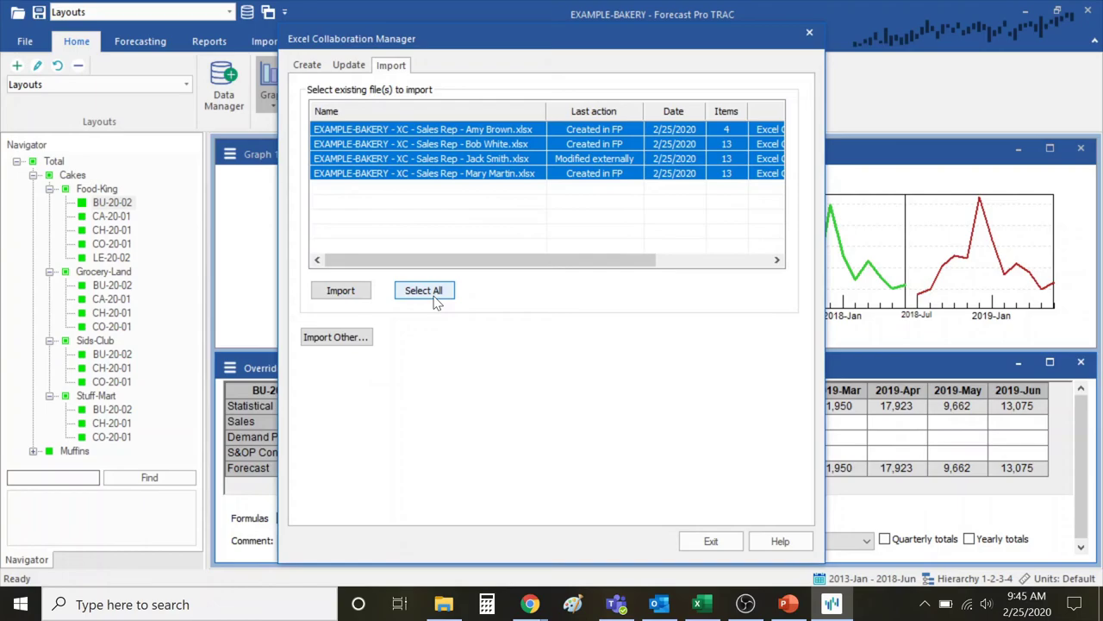
{"action": "left_click", "coordinate": [588, 163]}
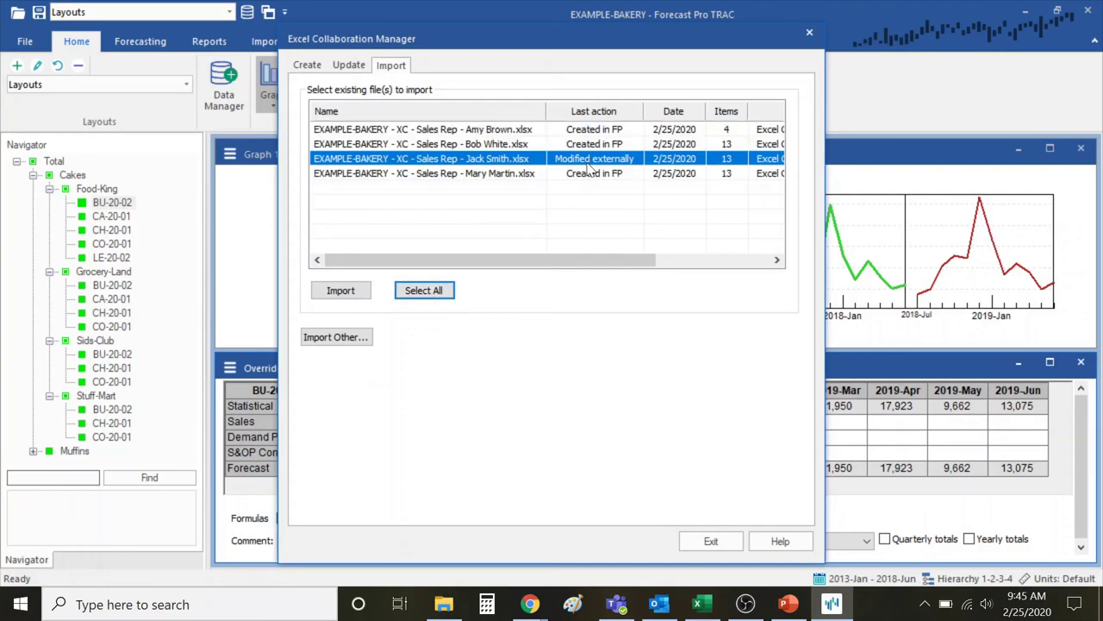
{"action": "left_click", "coordinate": [358, 297]}
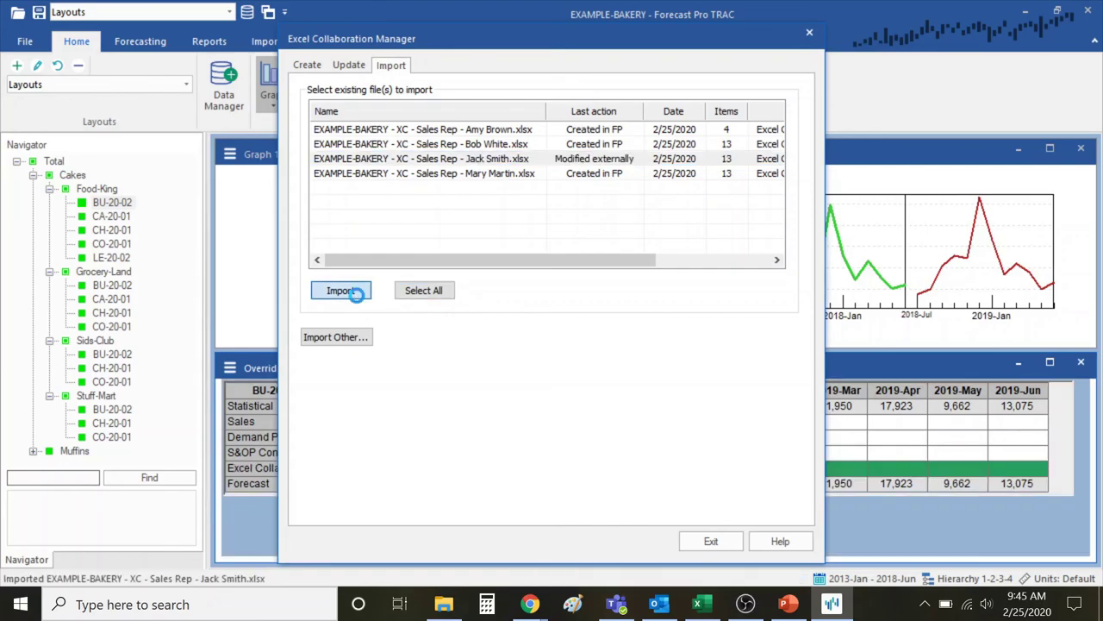